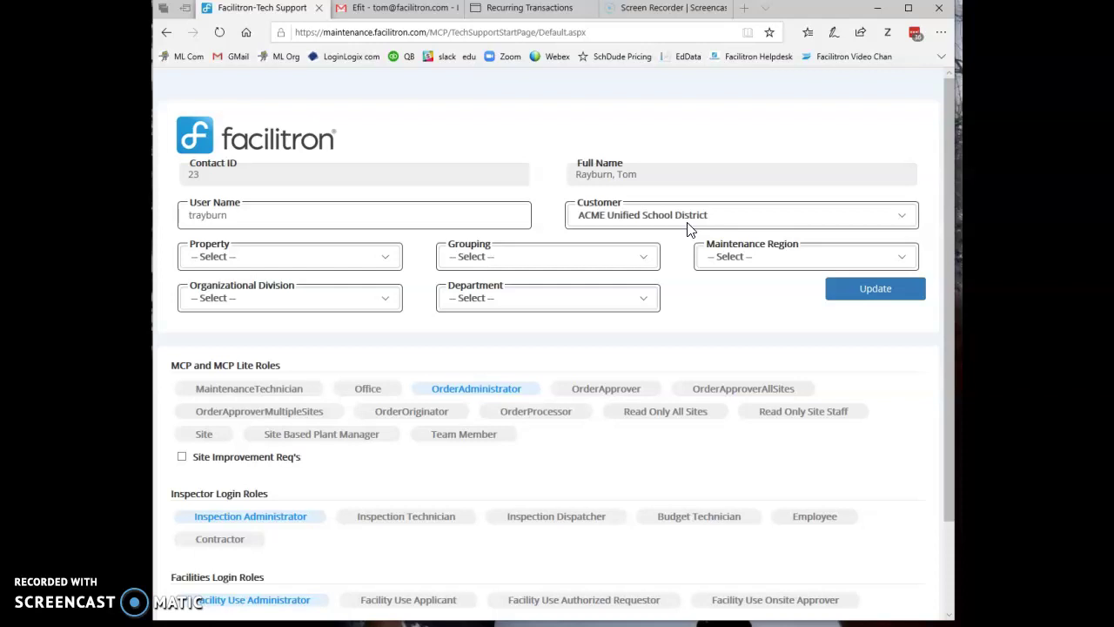
- Switch the profile's customer to Las Virgenes USD and save the profile update
click(687, 228)
scroll(597, 455, down, 3)
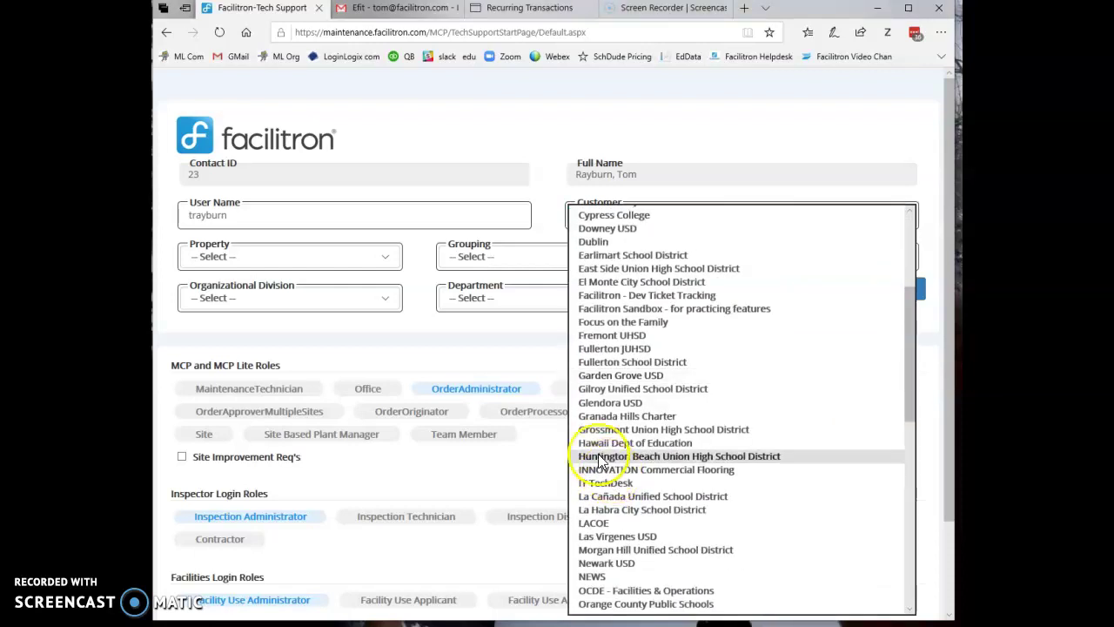
click(614, 536)
click(868, 293)
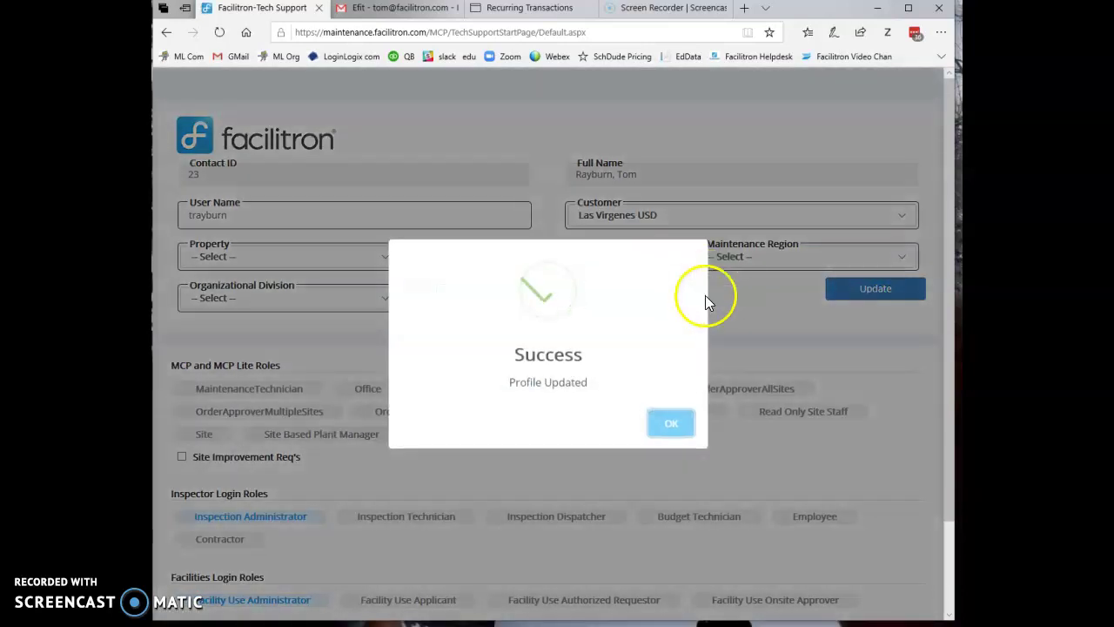
click(671, 423)
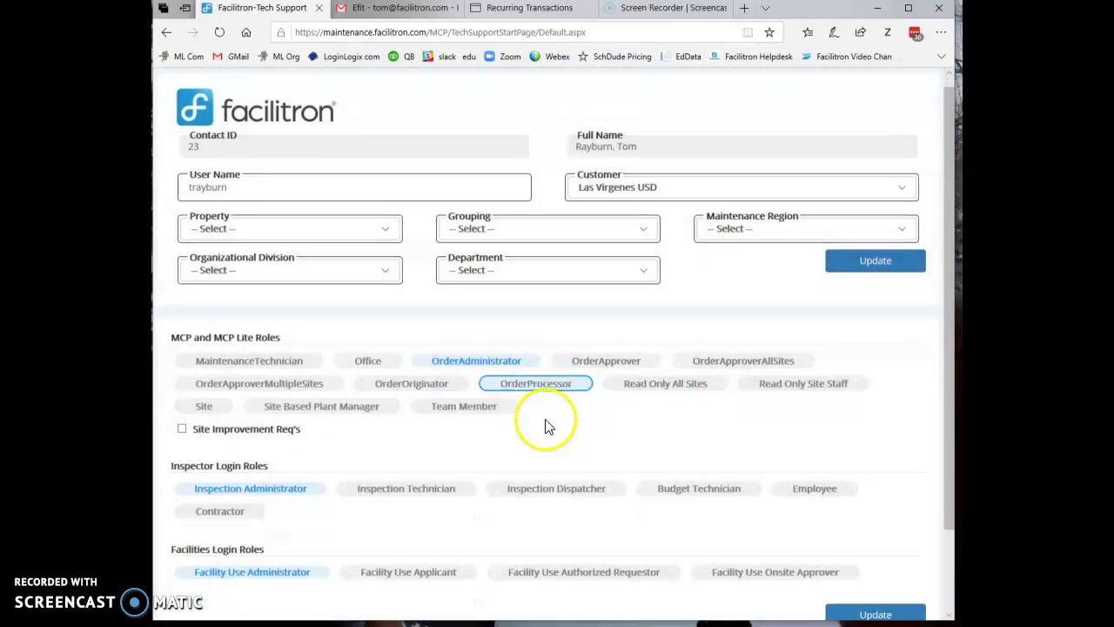
- Go to the work order system's splash page and open the Receive Work Orders list
scroll(547, 423, down, 2)
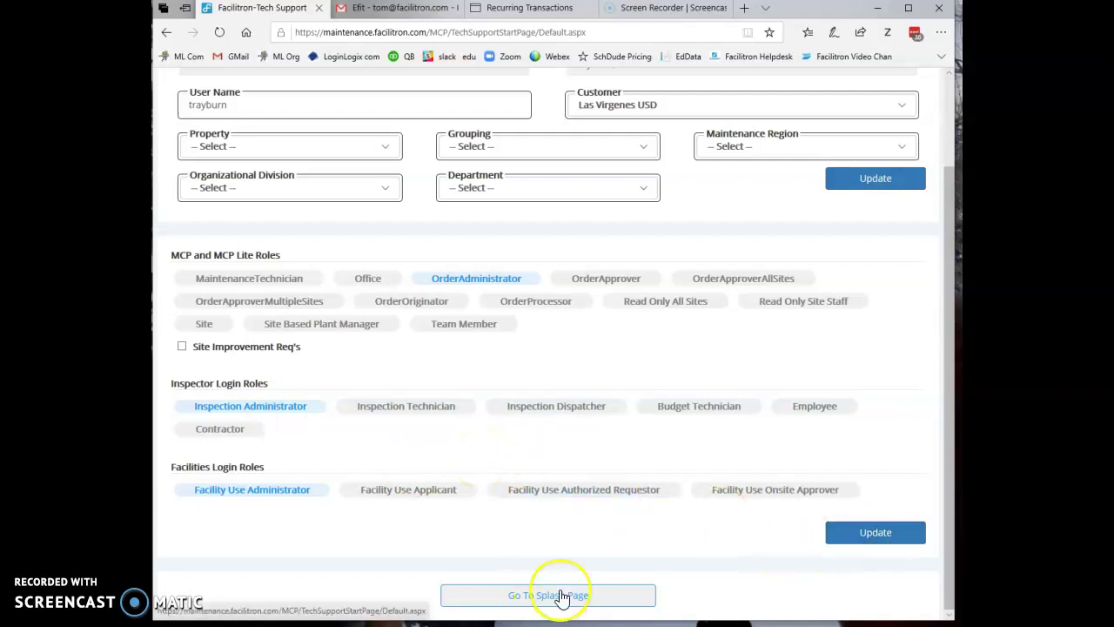
click(522, 597)
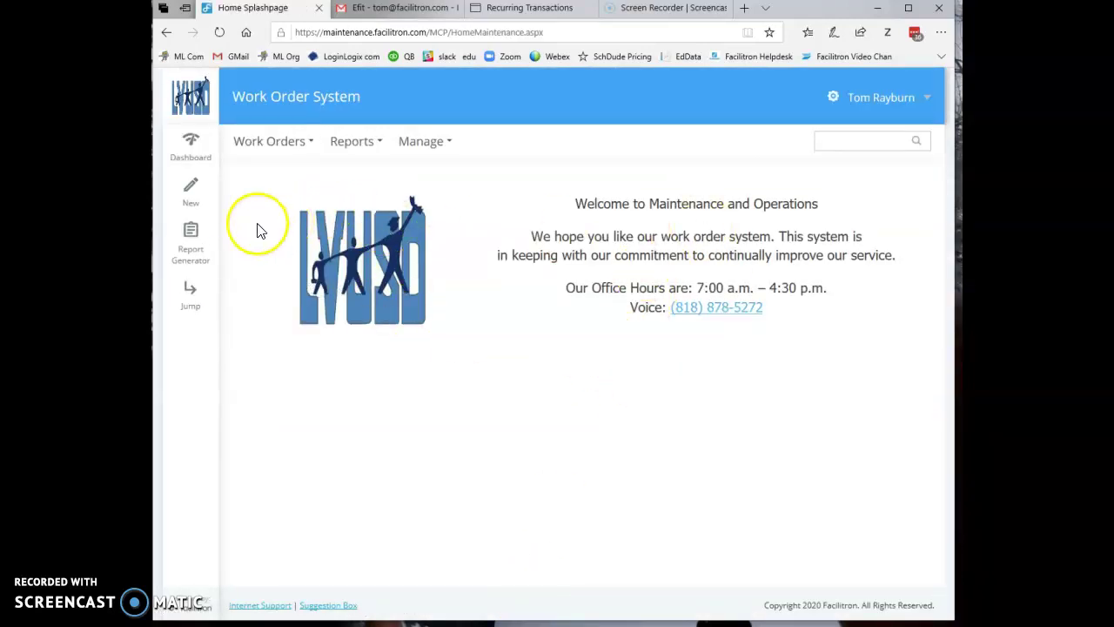
click(193, 193)
click(276, 150)
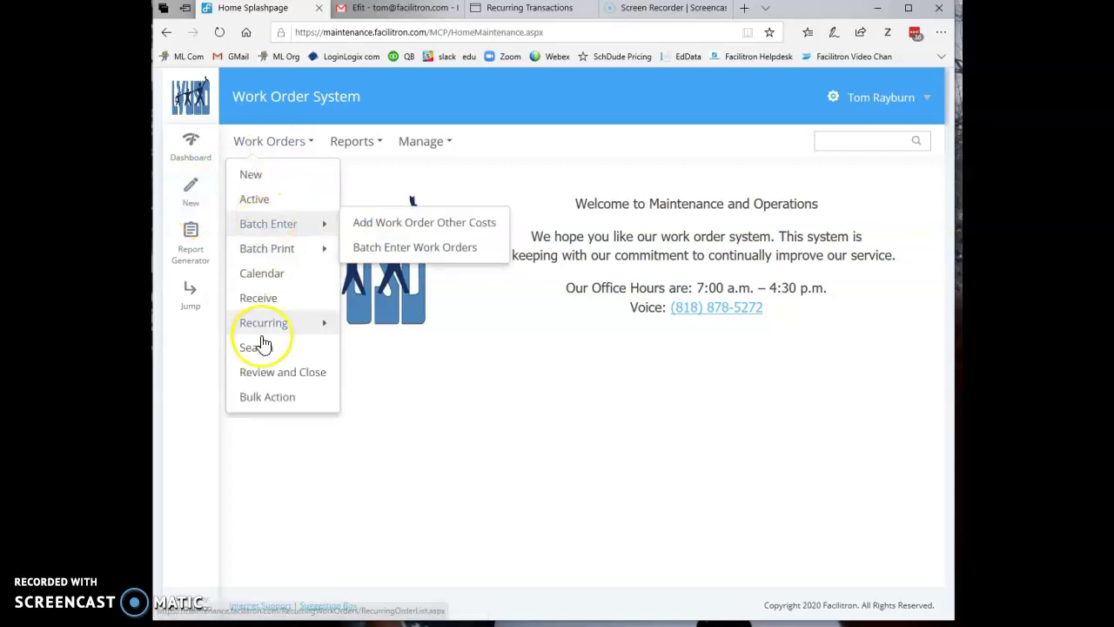
click(259, 300)
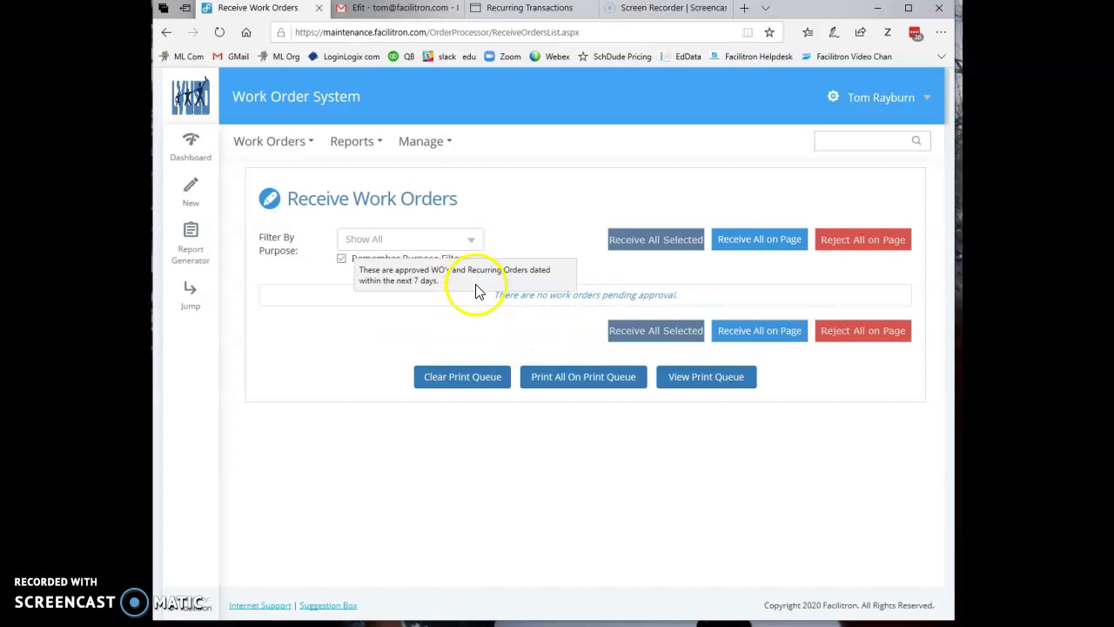
- Jump to Facilitron - Inspections and open the People section of its configuration
click(268, 141)
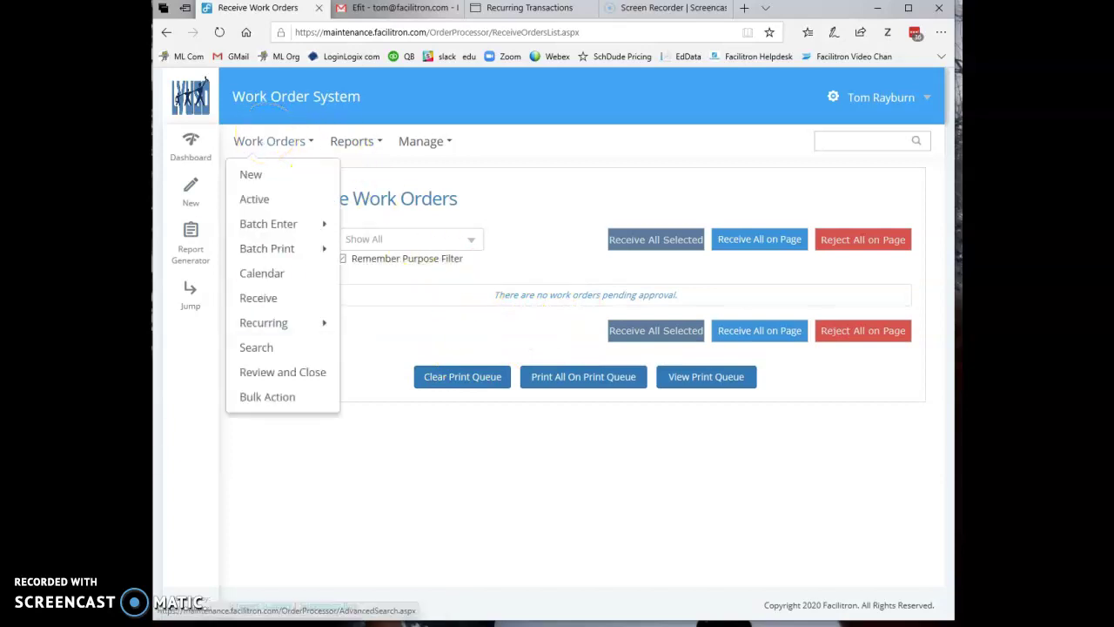
mouse_move(193, 300)
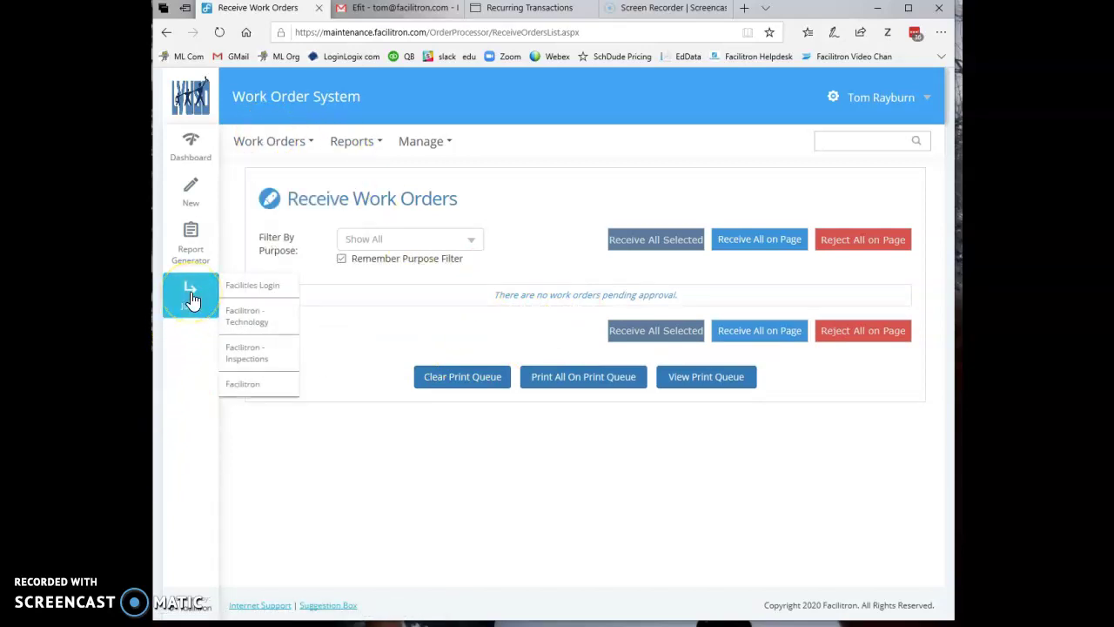
click(257, 356)
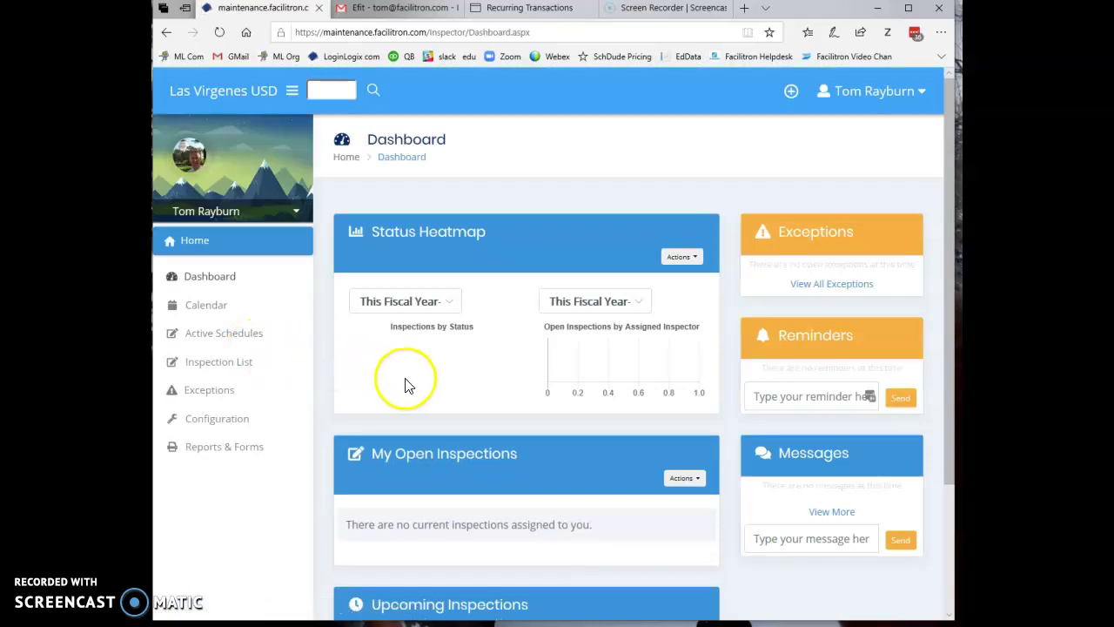
click(207, 421)
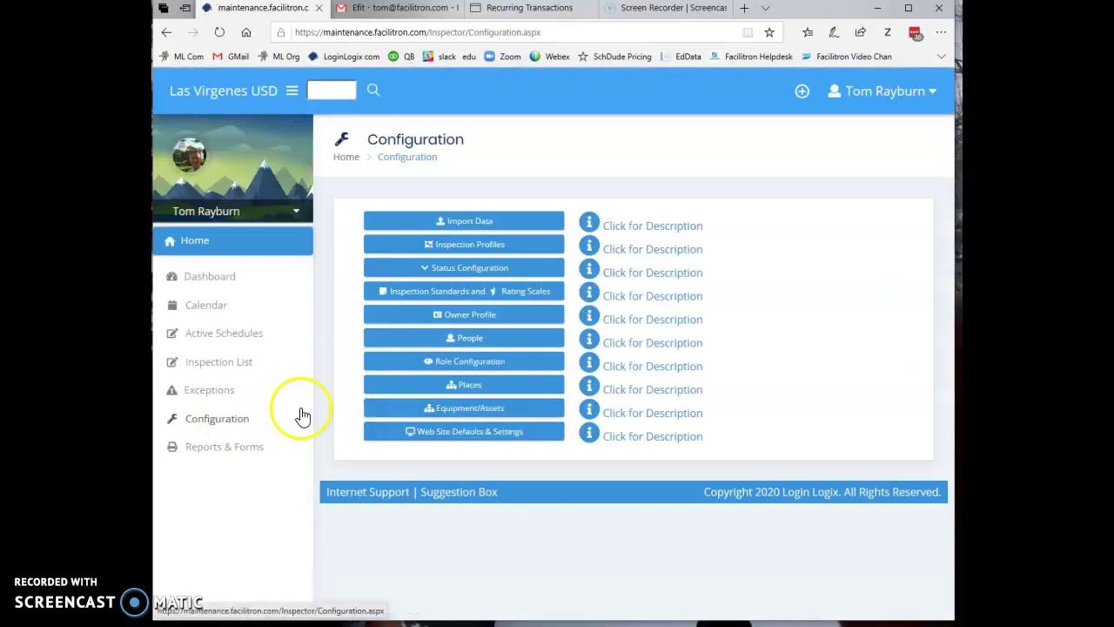
click(470, 341)
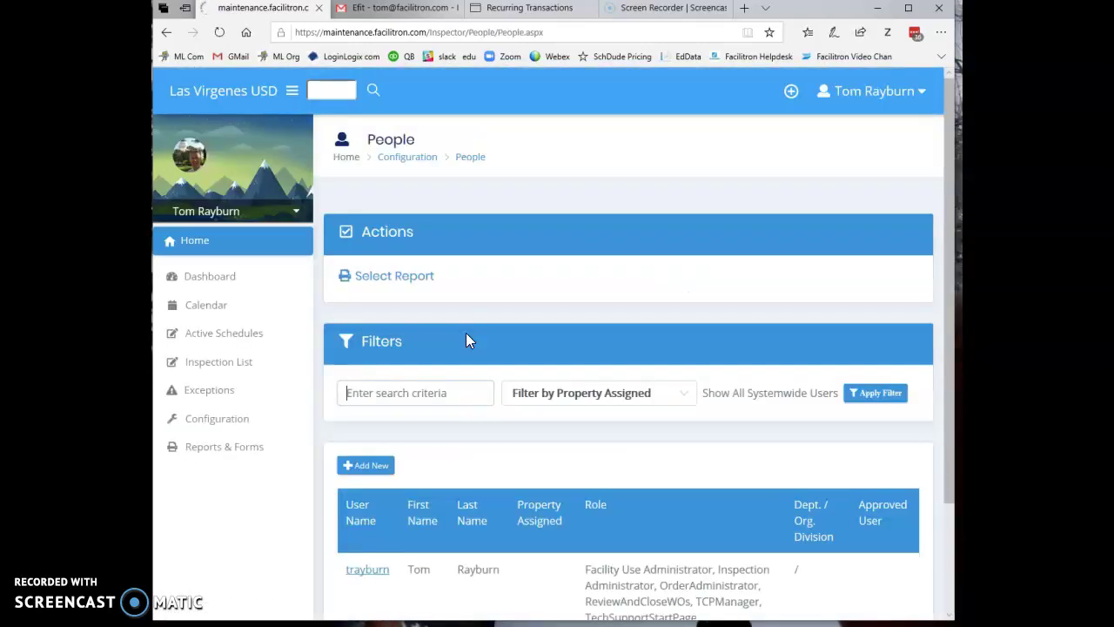
- Filter the people list to show all systemwide users
scroll(548, 363, down, 3)
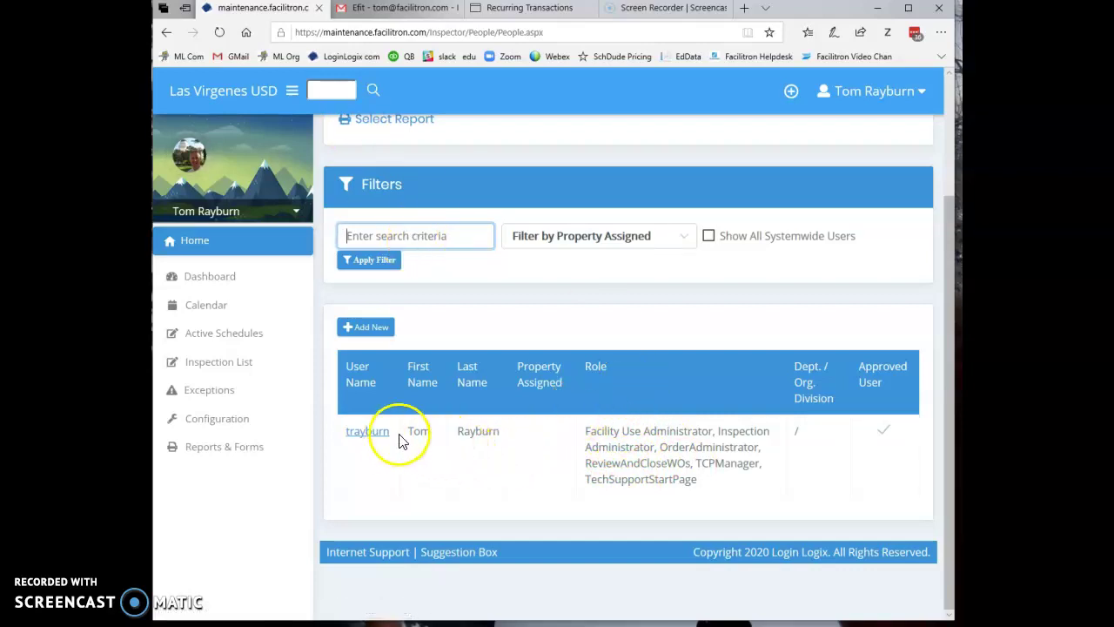
click(711, 246)
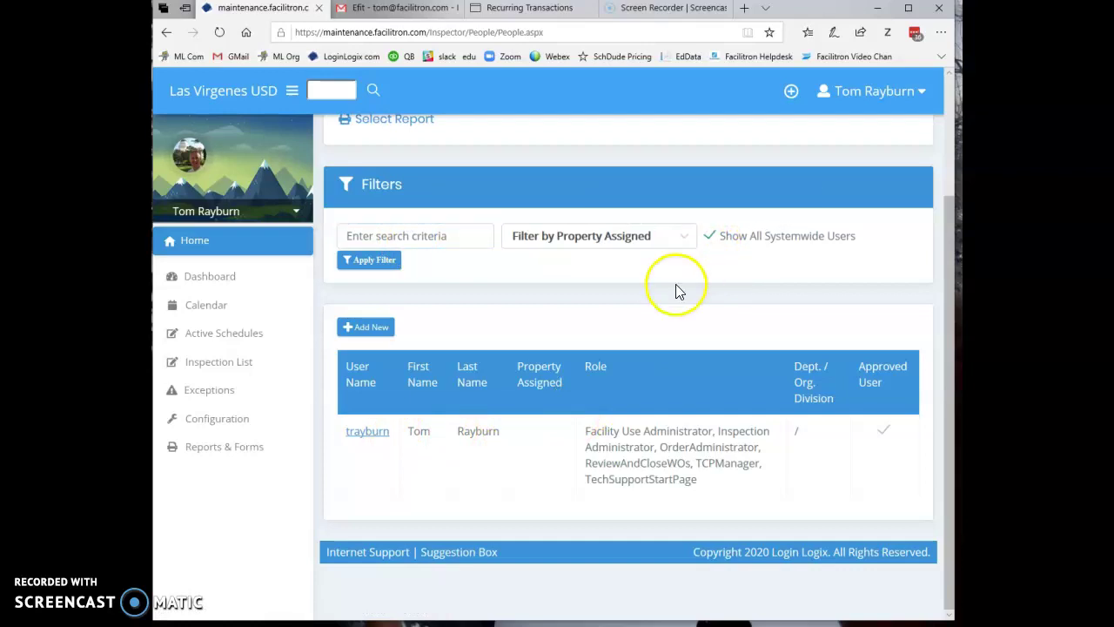
click(374, 260)
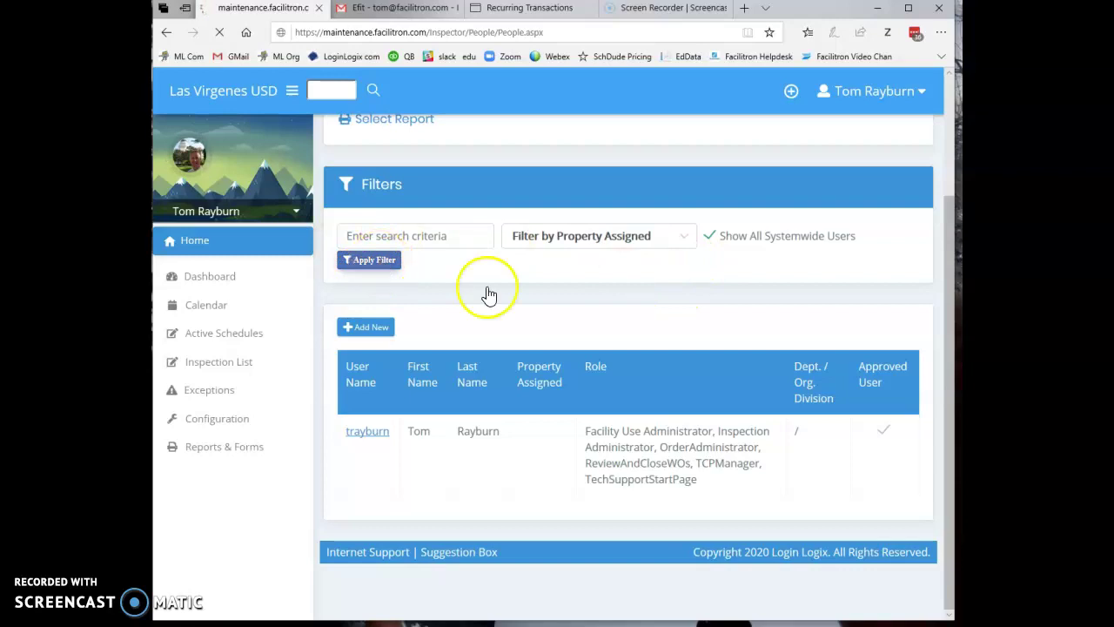
- Examine the user names, assigned properties and roles in the systemwide people list
scroll(610, 336, down, 20)
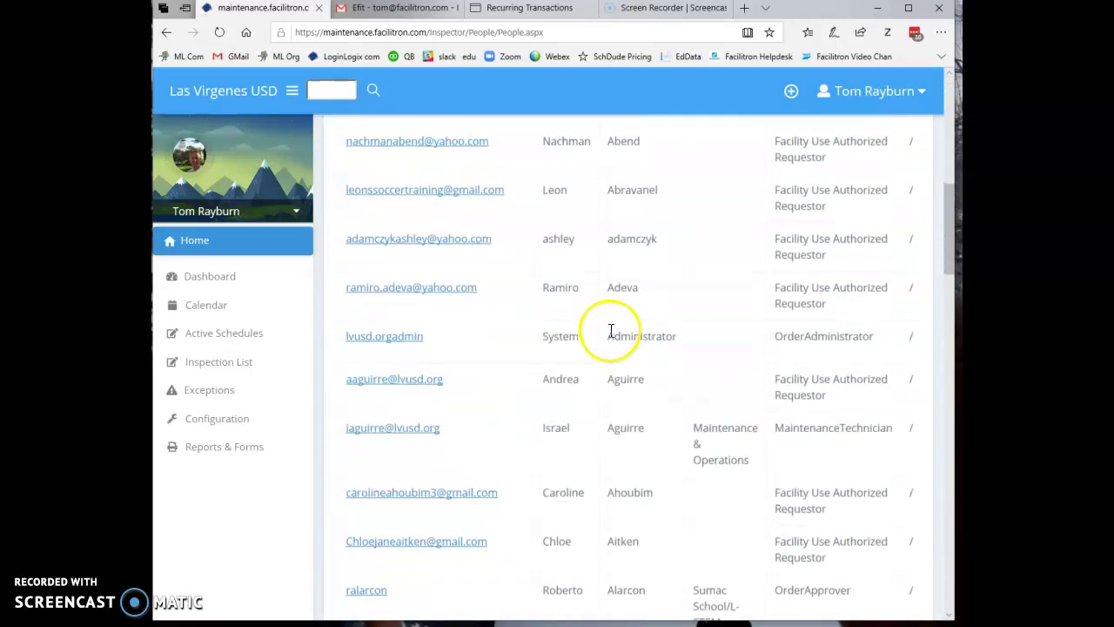
scroll(610, 337, down, 6)
scroll(609, 336, up, 10)
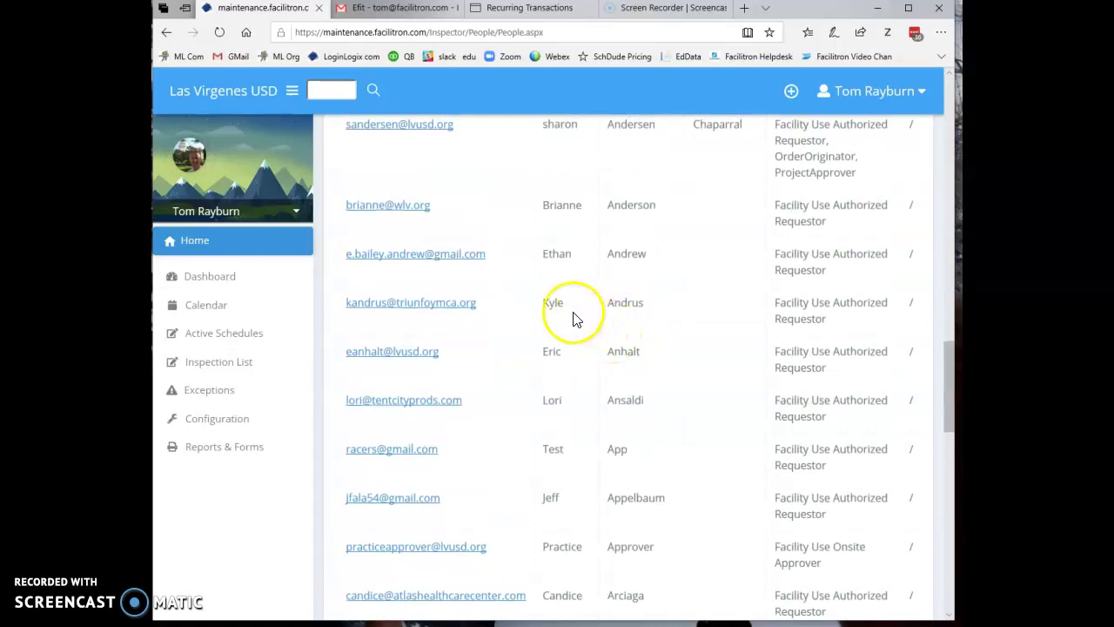
scroll(632, 342, up, 2)
scroll(633, 342, up, 5)
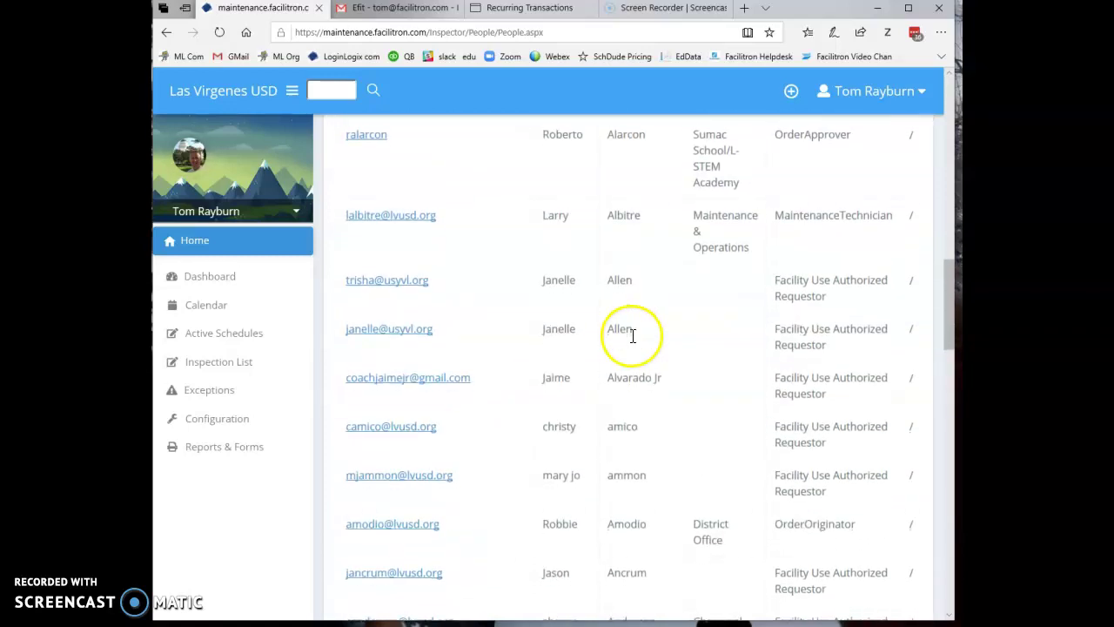
scroll(766, 322, up, 4)
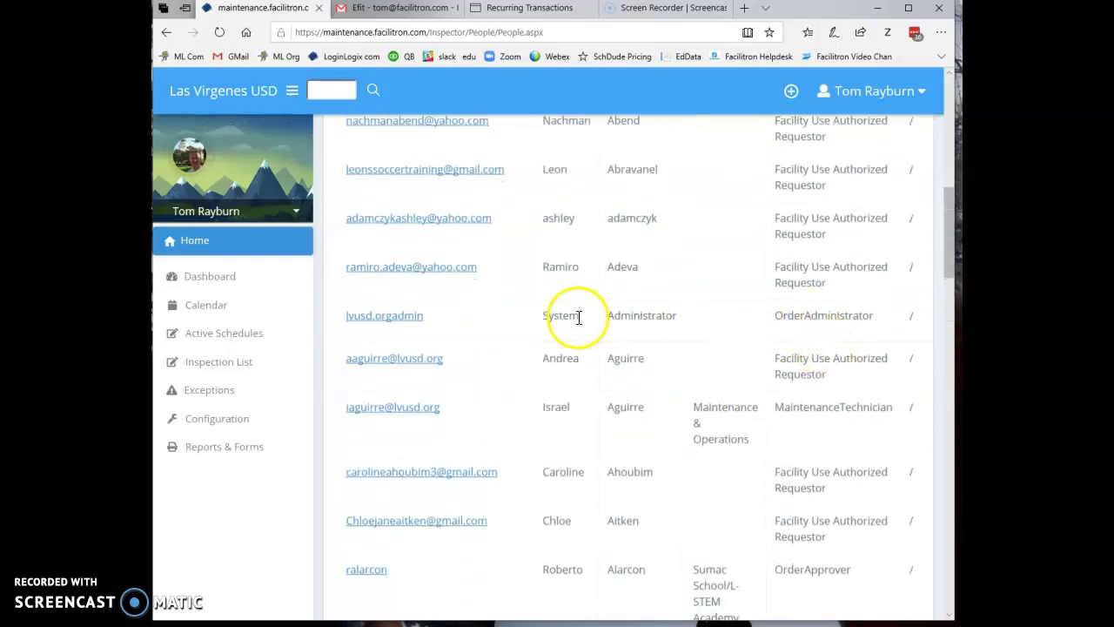
scroll(823, 287, up, 3)
scroll(824, 302, up, 1)
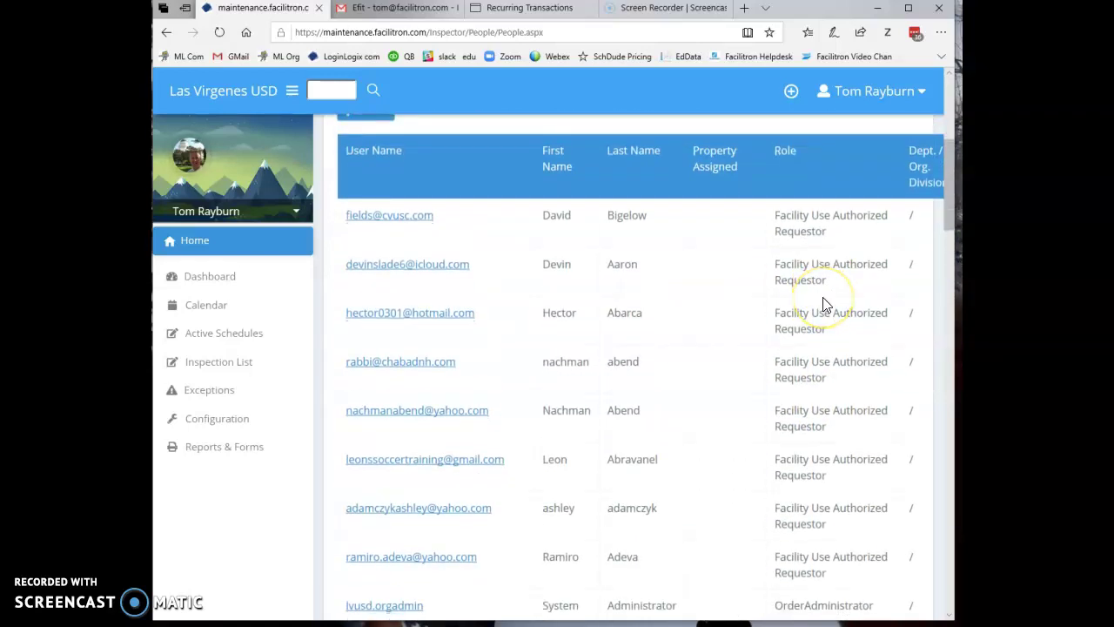
scroll(822, 300, down, 4)
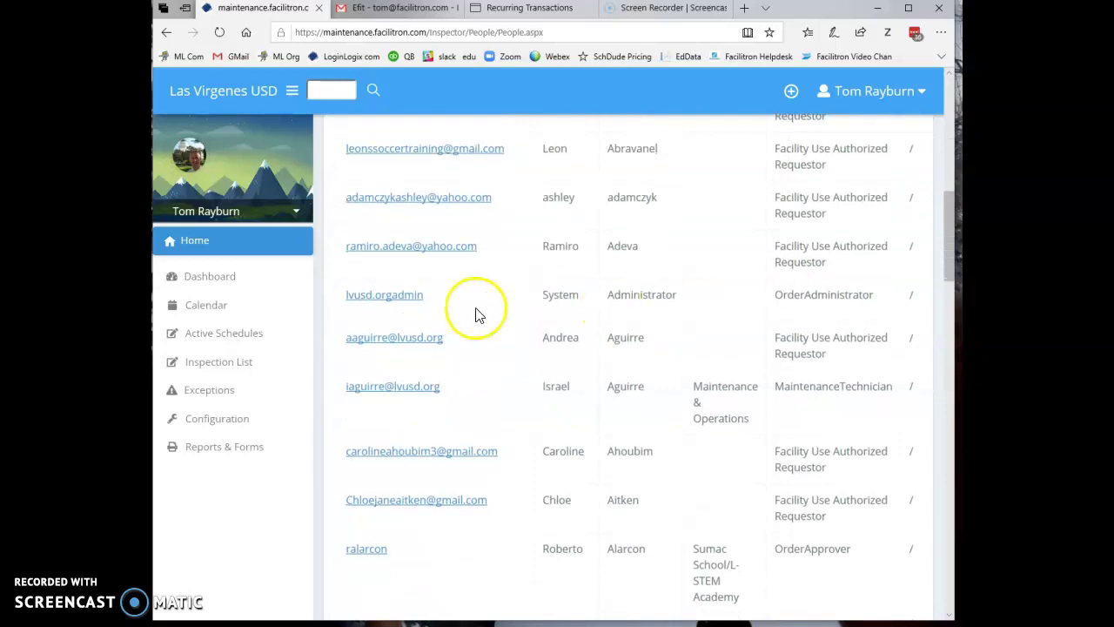
- Open the profile of the user listed just below the System Administrator account and assign the Inspection Administrator system role, updating the roles
click(370, 343)
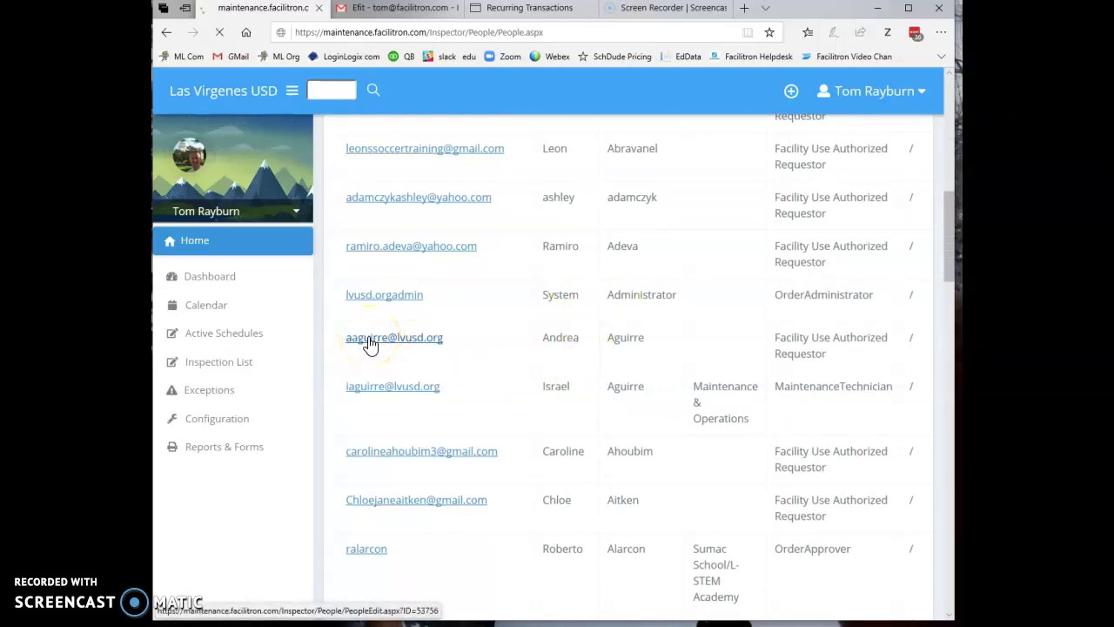
scroll(609, 400, down, 2)
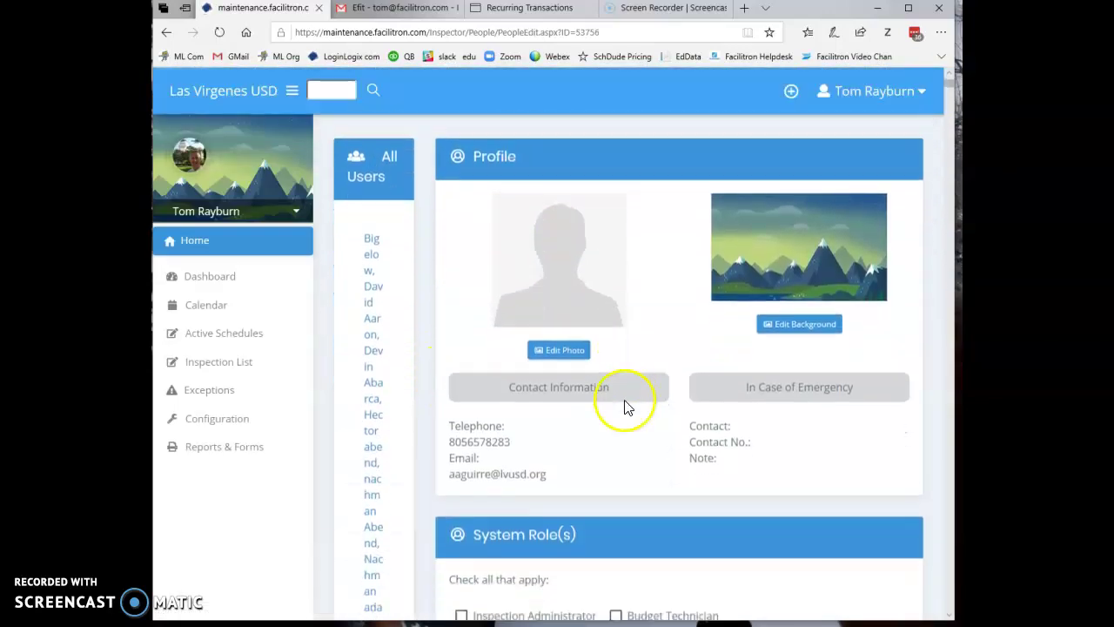
scroll(589, 322, down, 3)
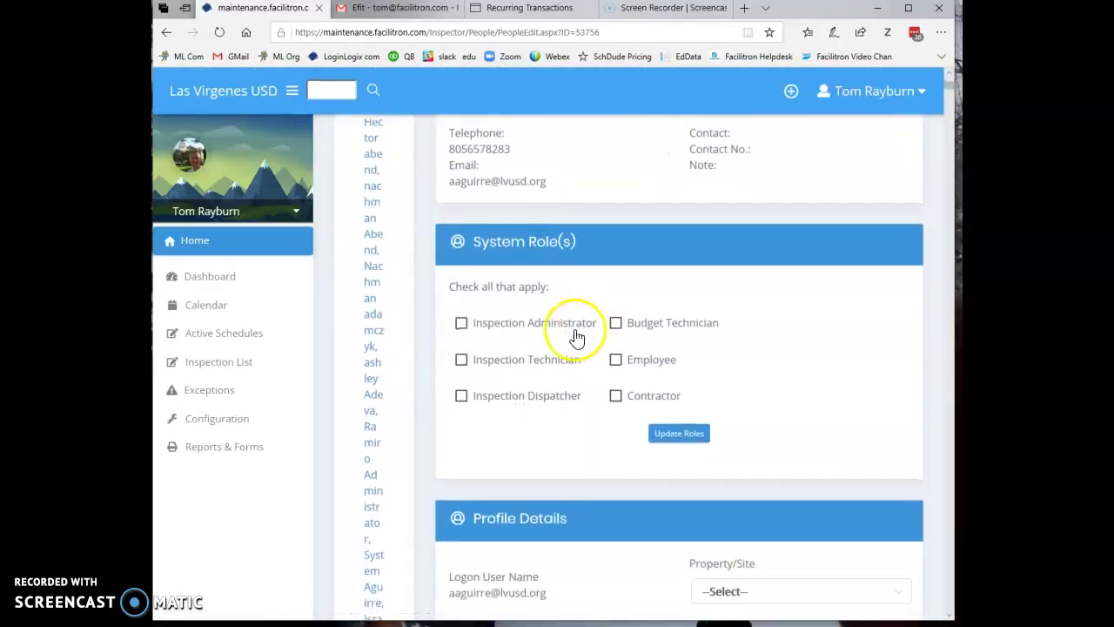
click(461, 323)
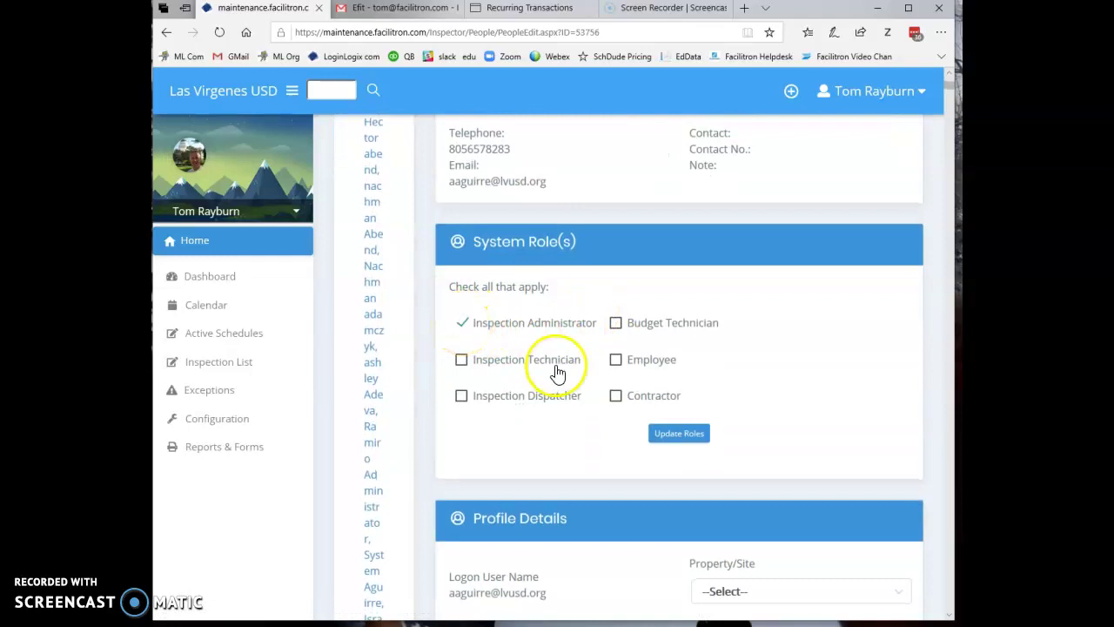
click(668, 435)
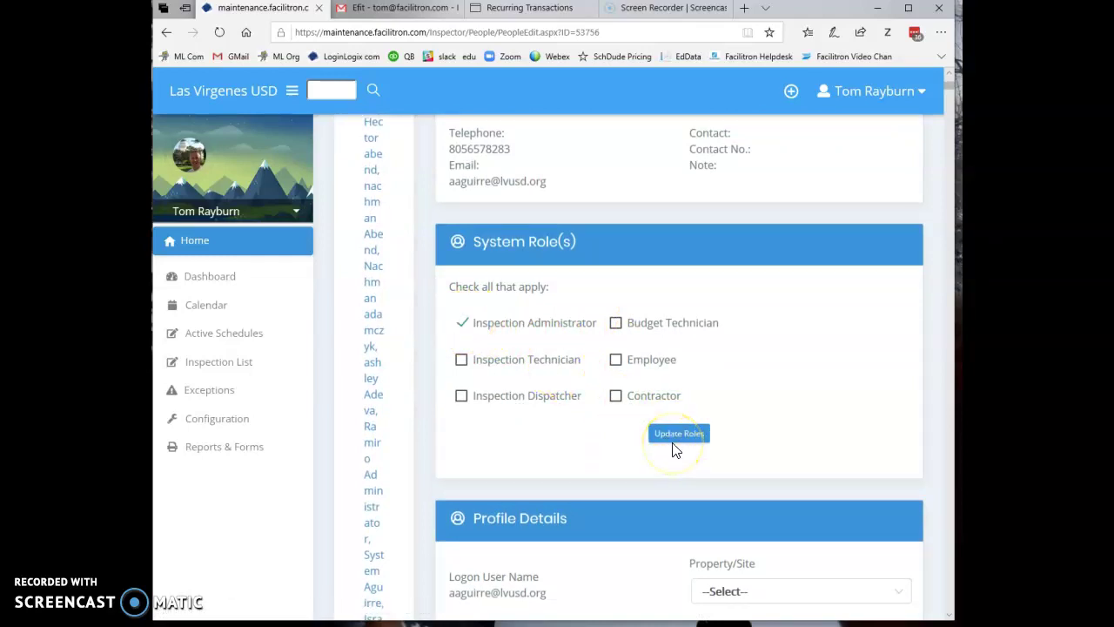
scroll(586, 430, up, 2)
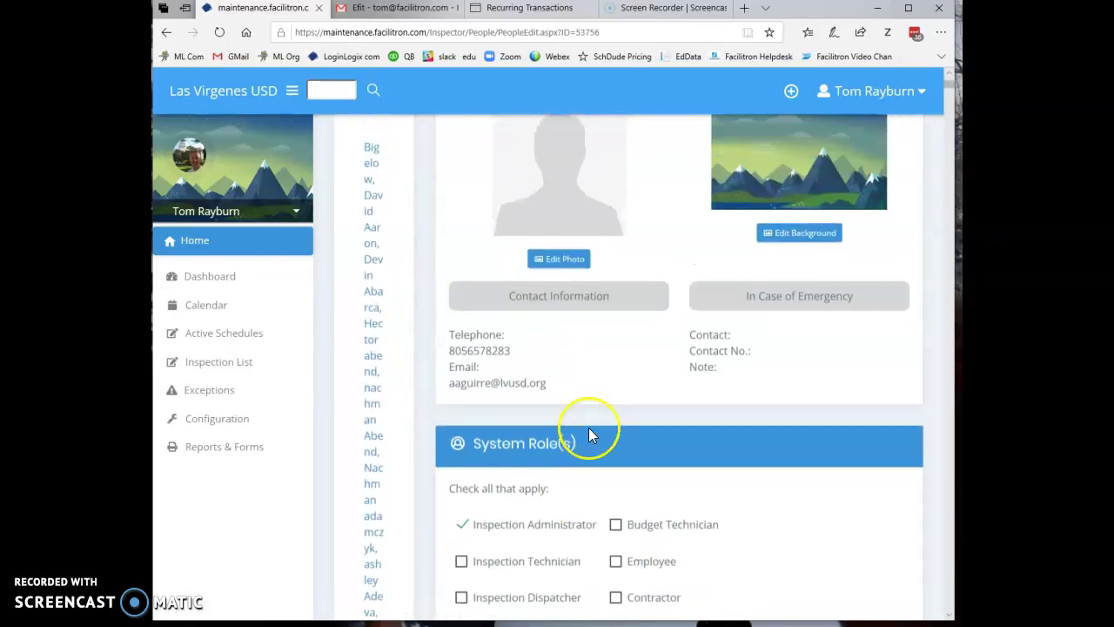
scroll(588, 427, up, 2)
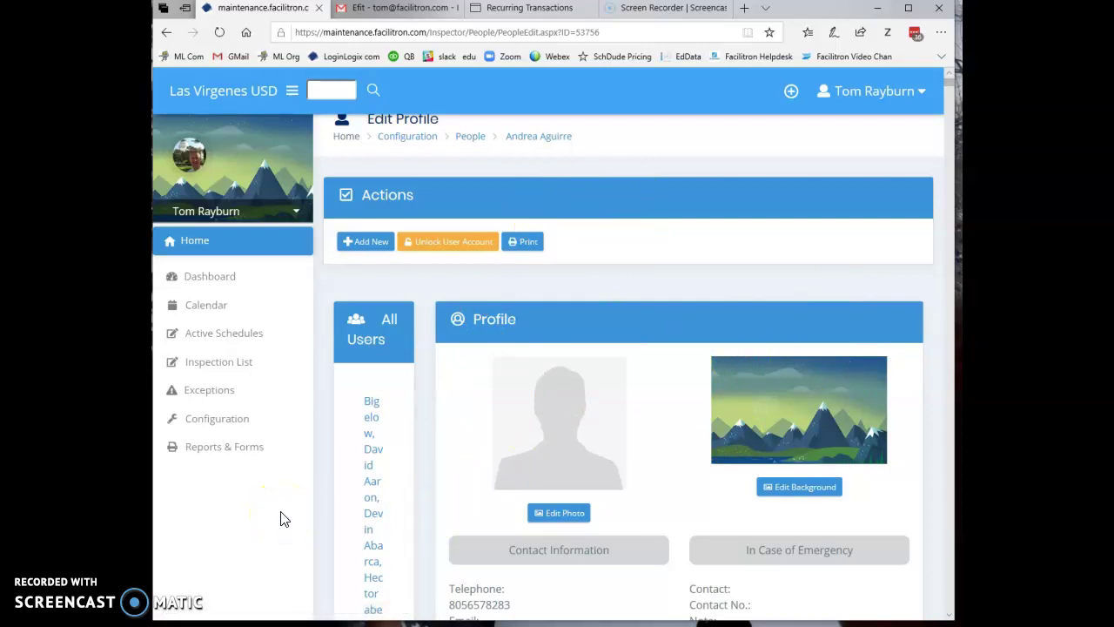
click(243, 515)
click(174, 606)
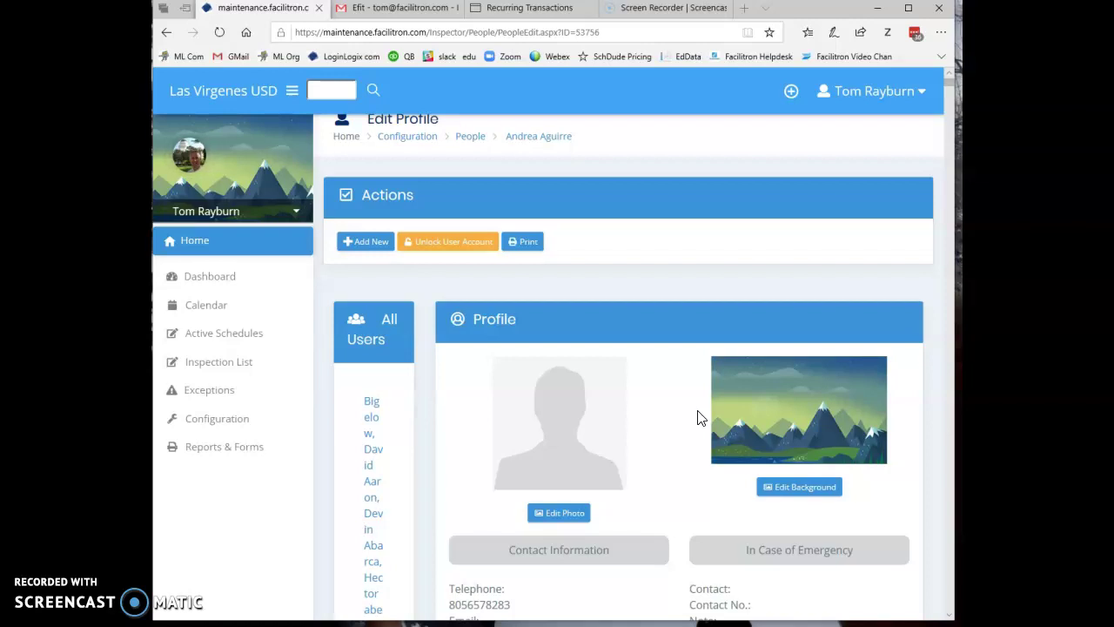
scroll(704, 331, up, 1)
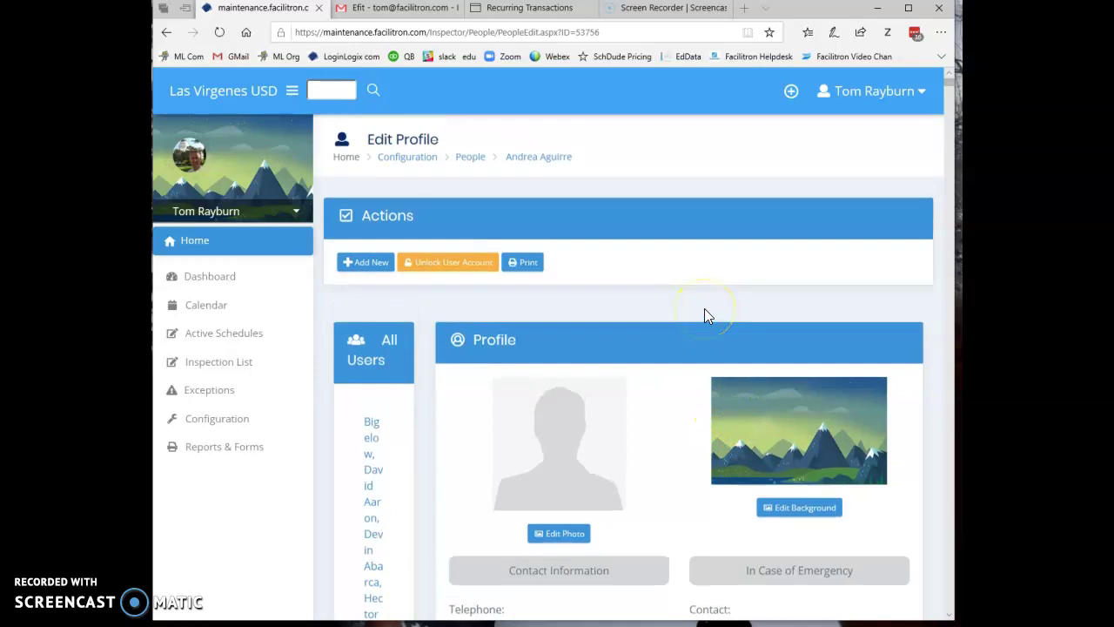